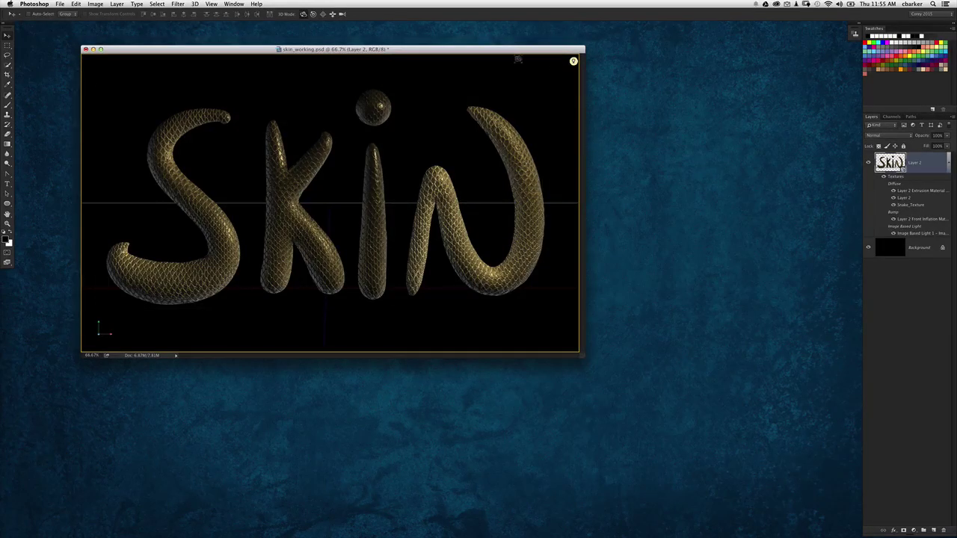
Bring back Snake_Texture.JPG, copy its image into skin_working.psd as a new layer, and put the texture document away.
left_click_drag(515, 50, 542, 61)
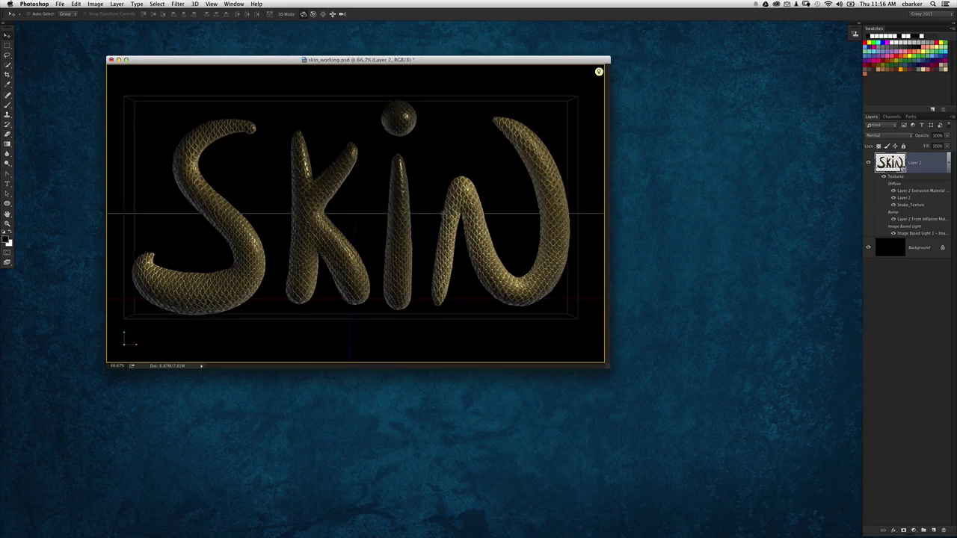
mouse_move(536, 536)
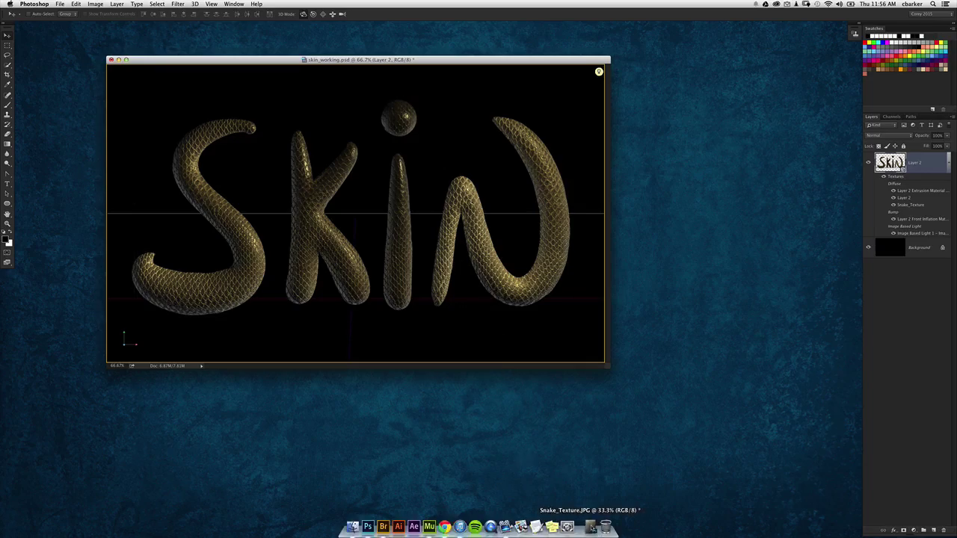
left_click(591, 528)
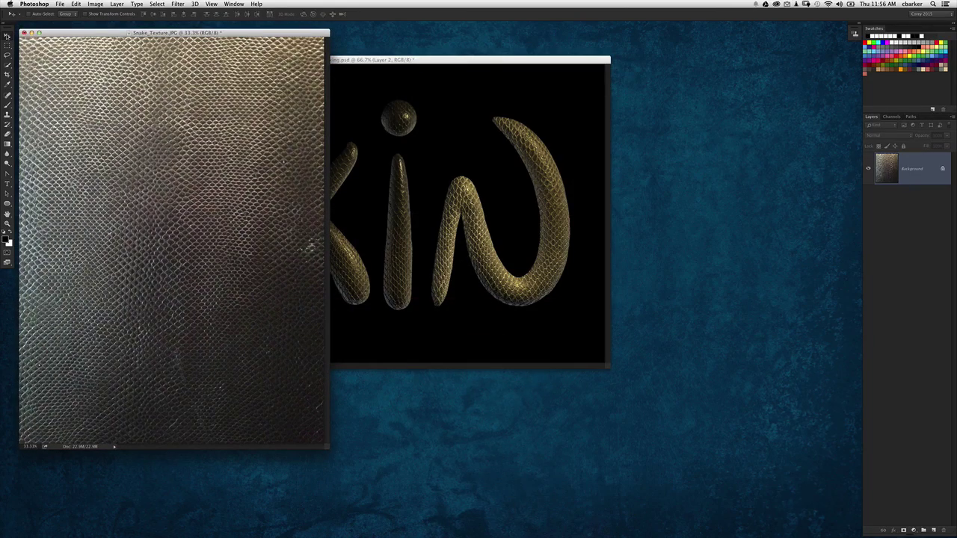
left_click_drag(81, 33, 516, 104)
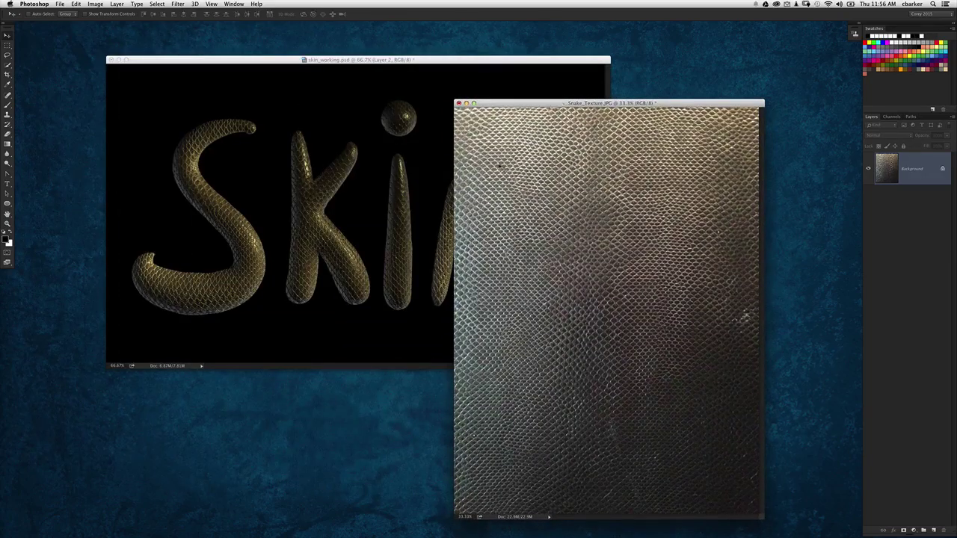
left_click_drag(368, 170, 427, 168)
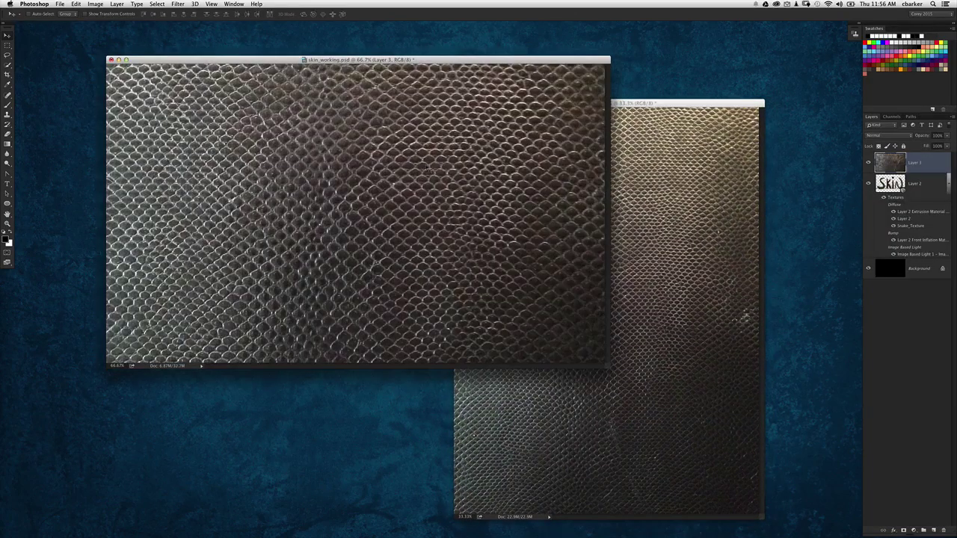
left_click(655, 174)
left_click(459, 104)
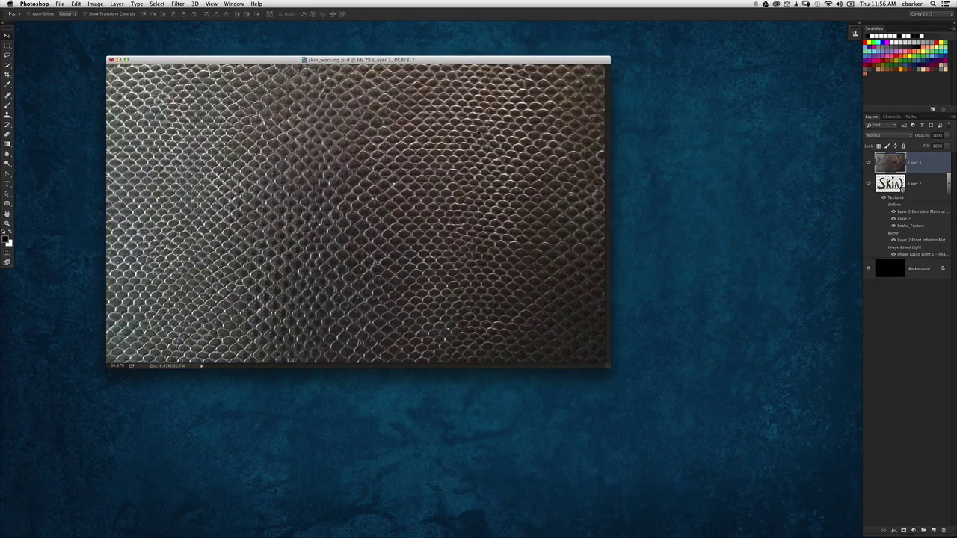
Rotate the snake texture layer 90° and scale it proportionally to about 31% around the canvas center.
key("super+t")
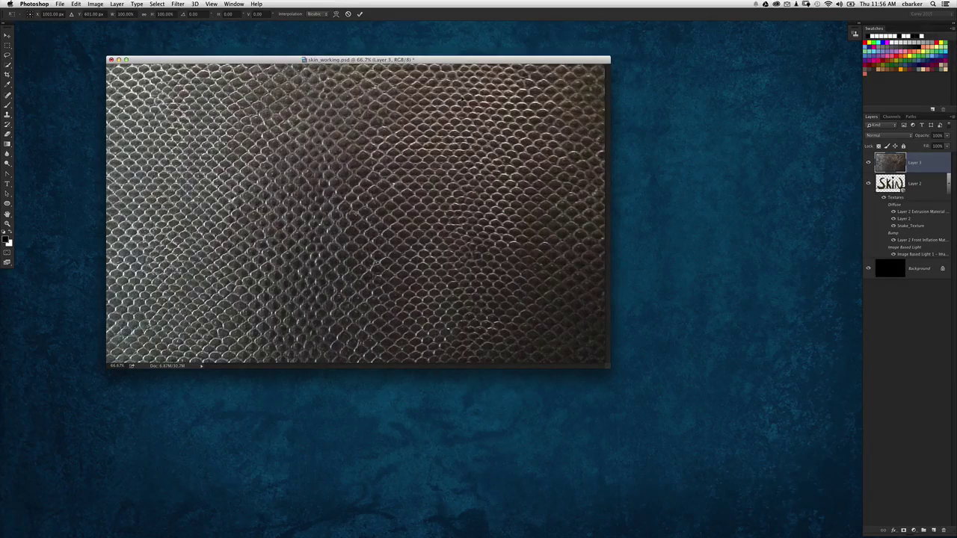
key("super+0")
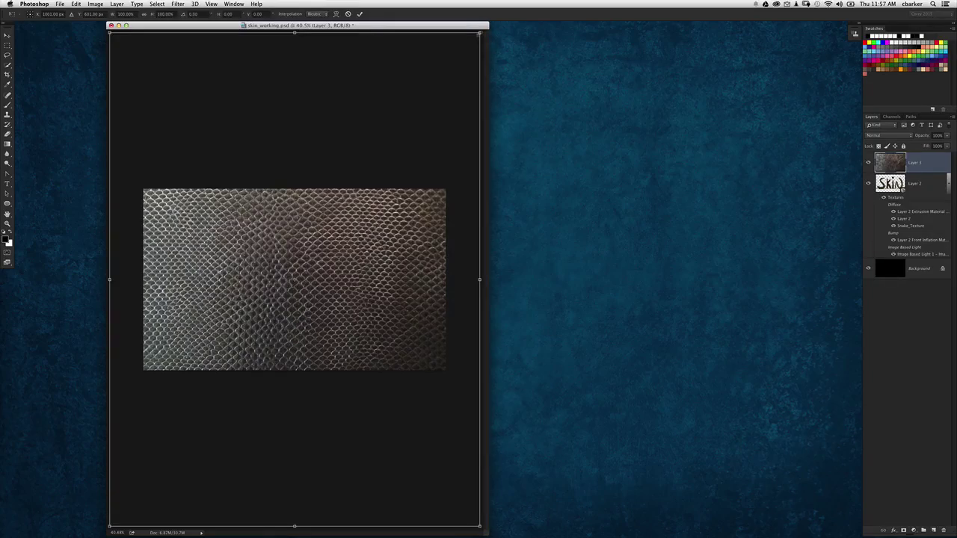
left_click_drag(480, 33, 333, 181)
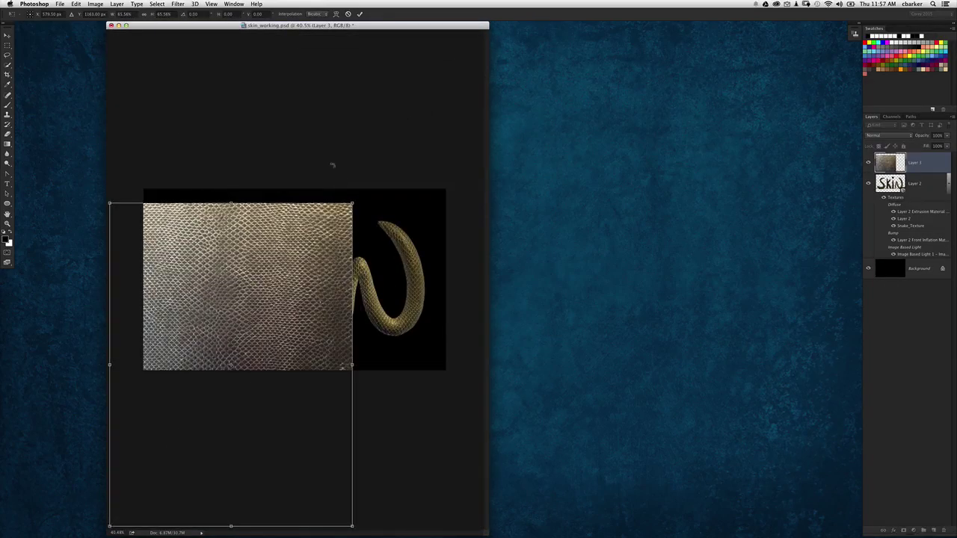
key("ctrl+z")
left_click_drag(481, 33, 374, 295)
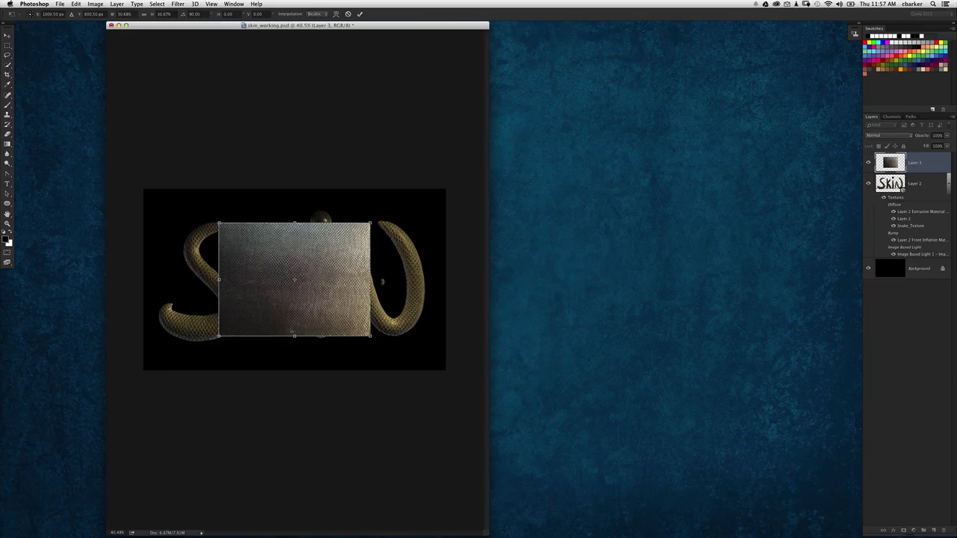
mouse_move(394, 256)
left_mouse_down()
mouse_move(406, 206)
mouse_move(407, 255)
mouse_move(396, 254)
left_mouse_up()
key("Return")
Enlarge the rotated texture layer from its center until it covers most of the canvas, and place it beneath the 3D text layer.
key("super+t")
left_click_drag(370, 224, 417, 183)
key("Return")
key("super+equal")
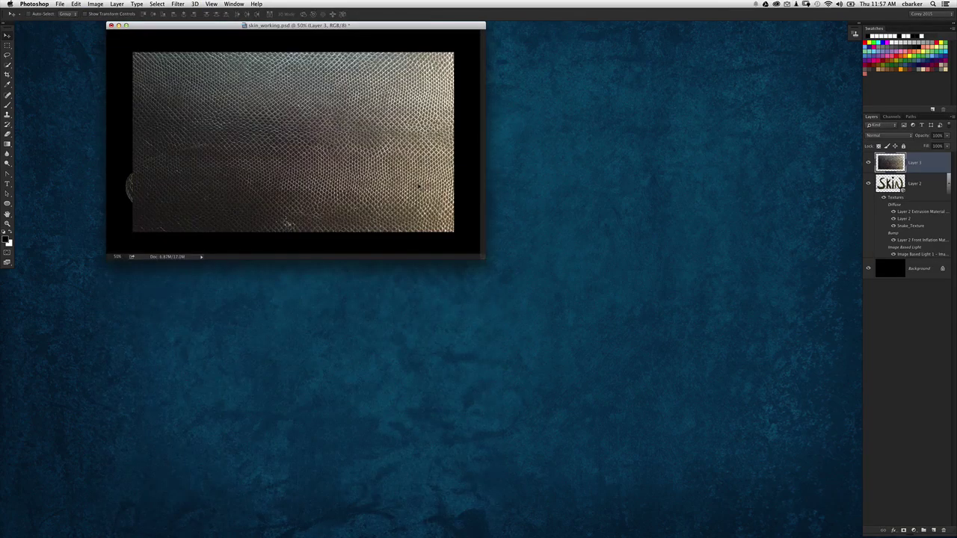
left_click_drag(887, 170, 878, 256)
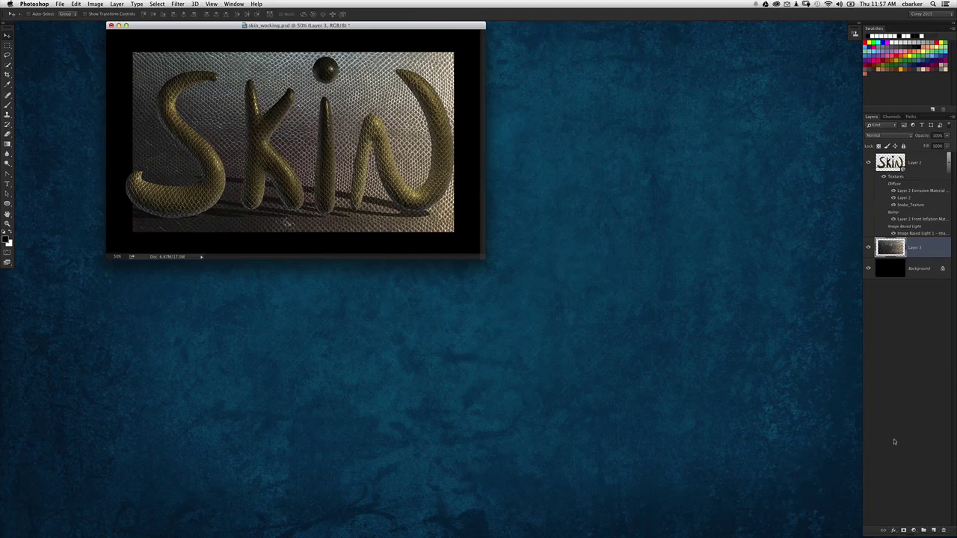
Colorize the snake texture layer with Hue/Saturation, shifting the hue to blue.
key("super+u")
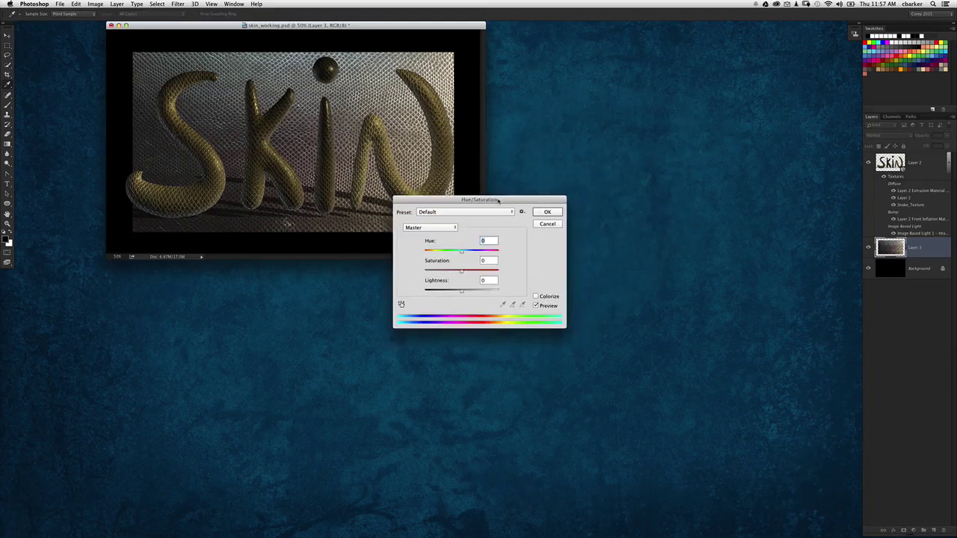
left_click_drag(498, 201, 621, 91)
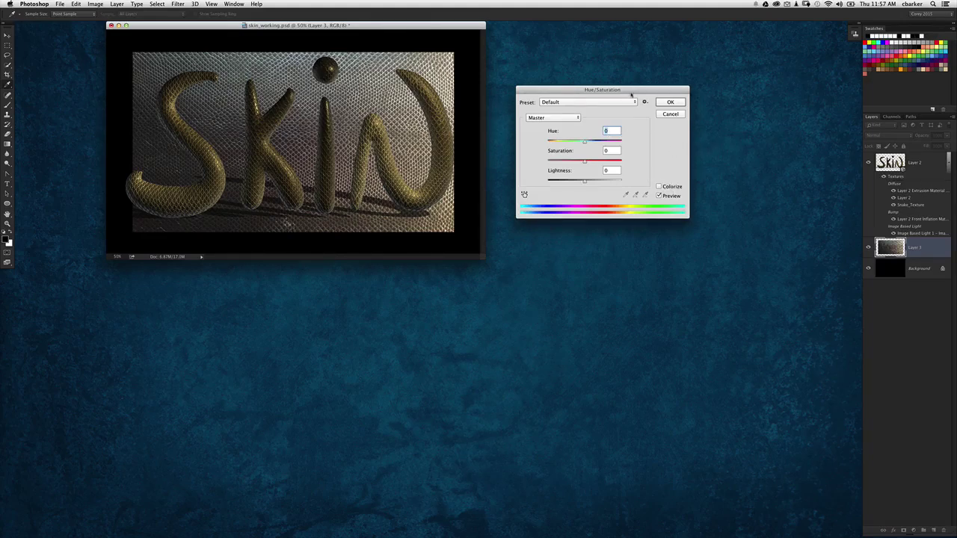
left_click_drag(602, 90, 610, 79)
left_click(667, 175)
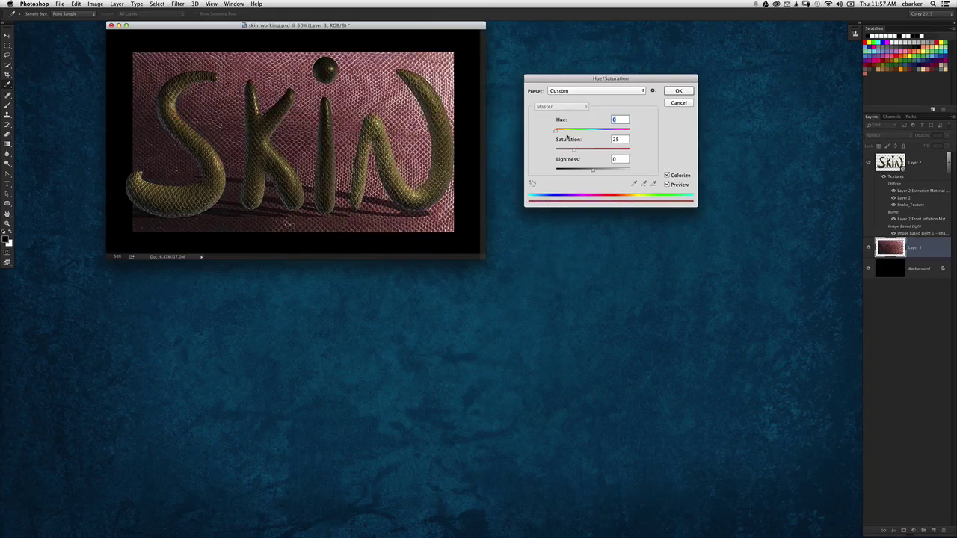
left_click_drag(556, 131, 599, 132)
left_click(598, 132)
left_click(677, 91)
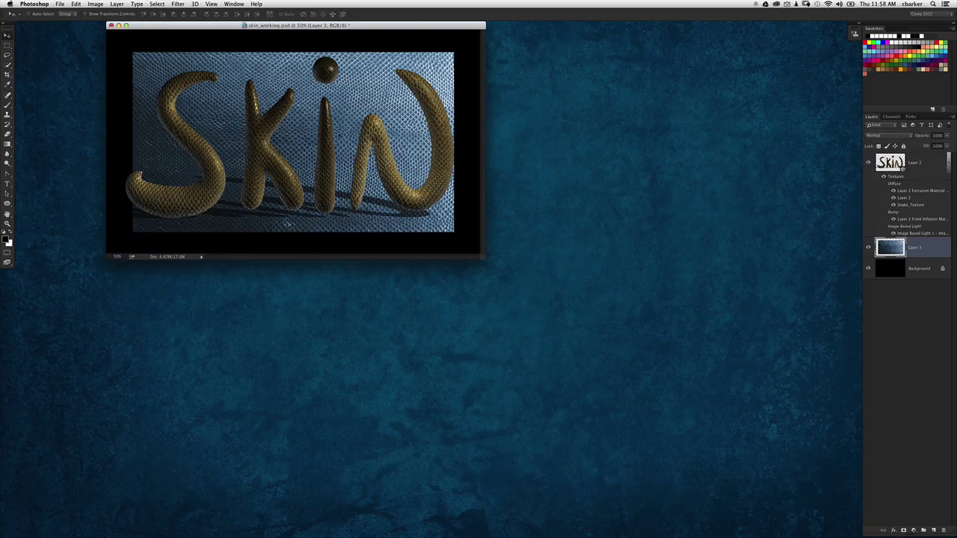
Add a layer mask to the blue texture layer and set up the Gradient tool with the Foreground to Transparent preset.
left_click_drag(406, 21, 433, 59)
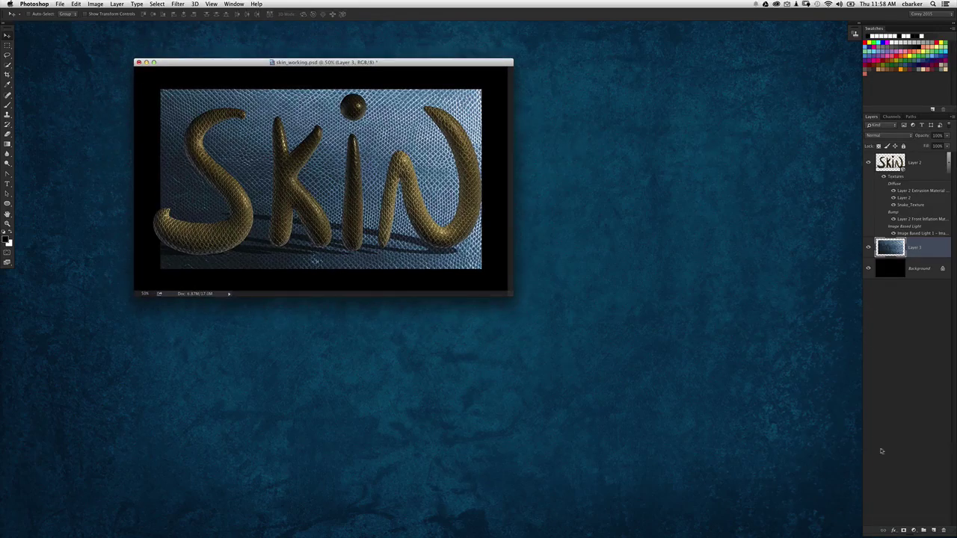
left_click(903, 531)
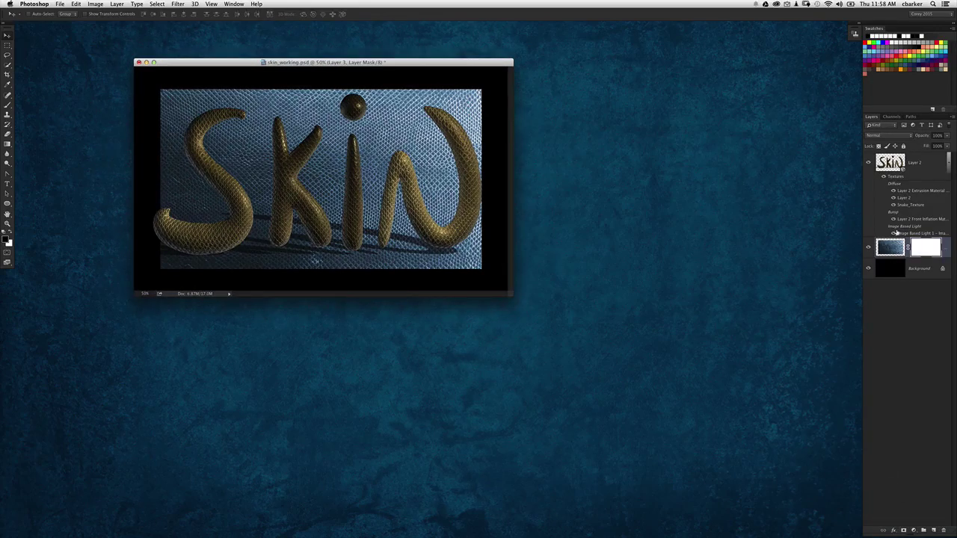
left_click(8, 143)
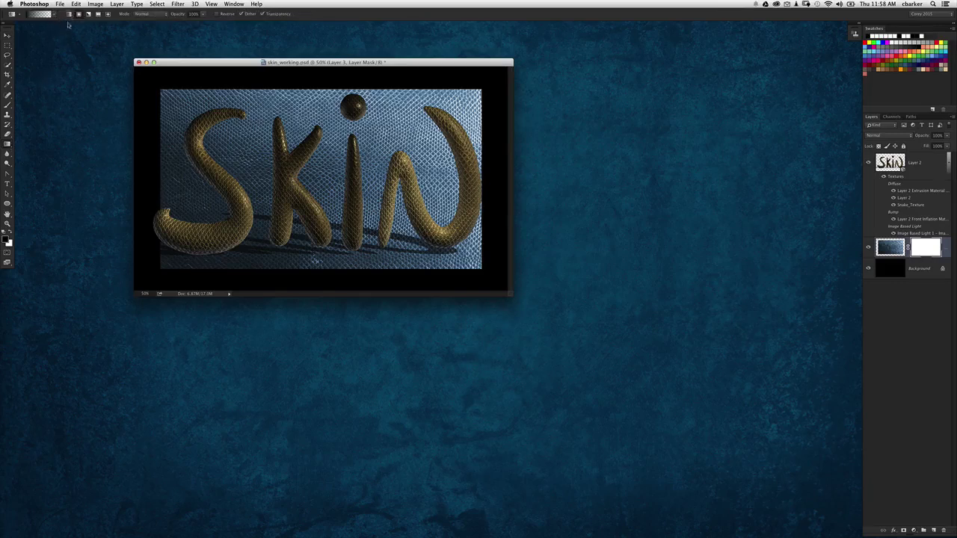
left_click(53, 15)
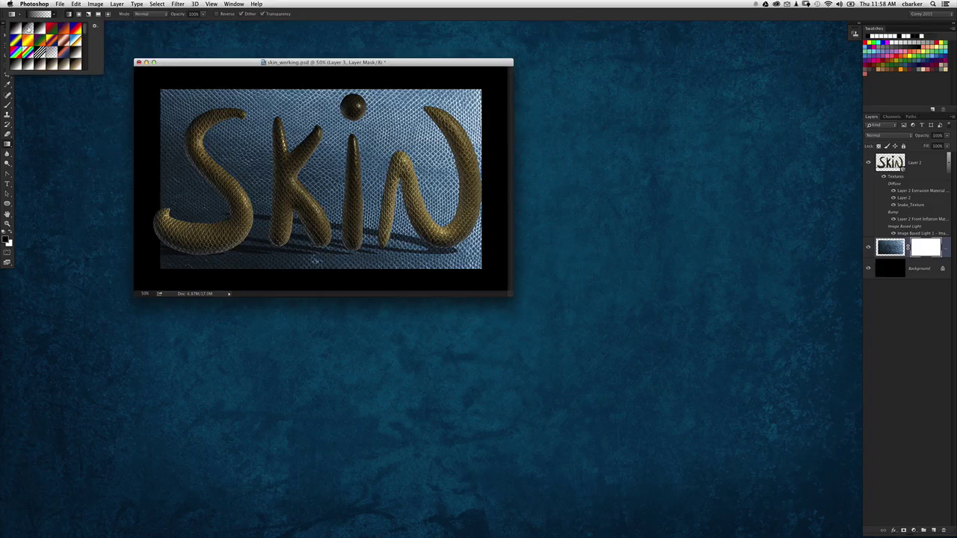
left_click(48, 15)
left_click(48, 16)
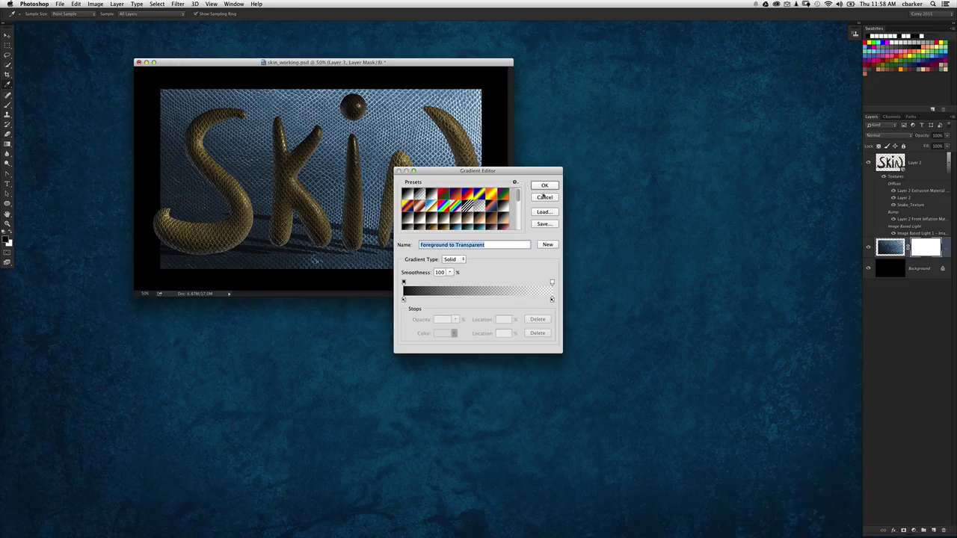
left_click(544, 186)
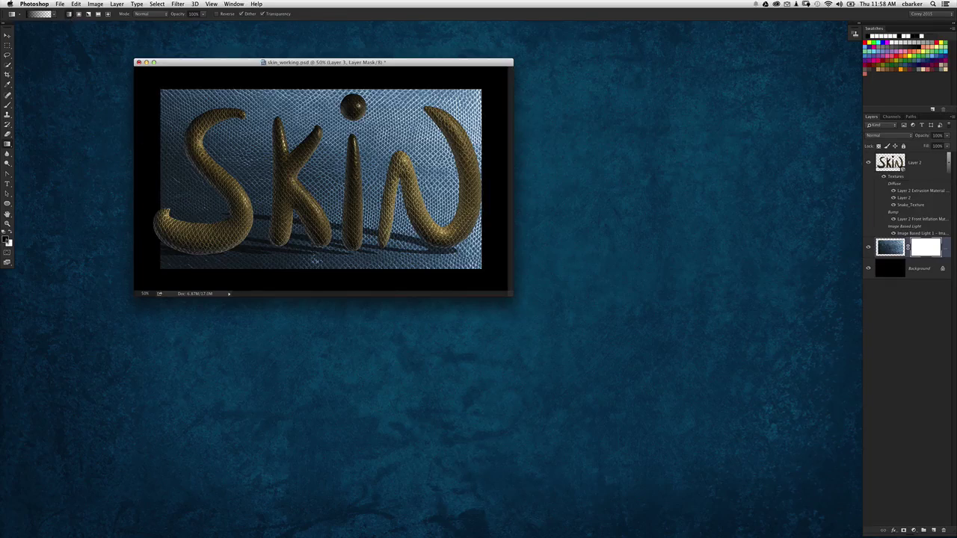
Fade all four edges of the blue texture with black-to-transparent linear gradients on its mask, and shift the layer slightly downward.
left_click(10, 234)
key("x")
left_click_drag(319, 89, 319, 172)
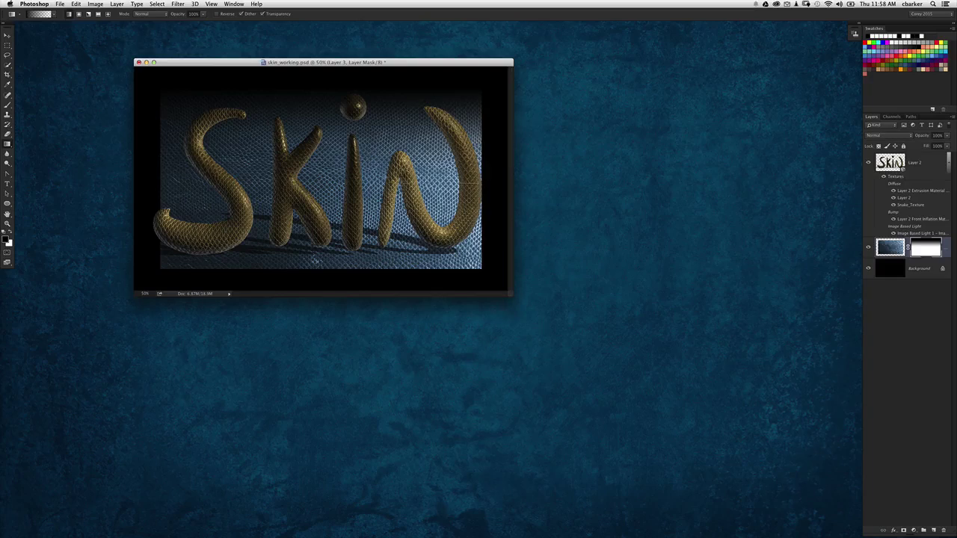
left_click_drag(459, 182, 387, 183)
left_click_drag(321, 266, 323, 181)
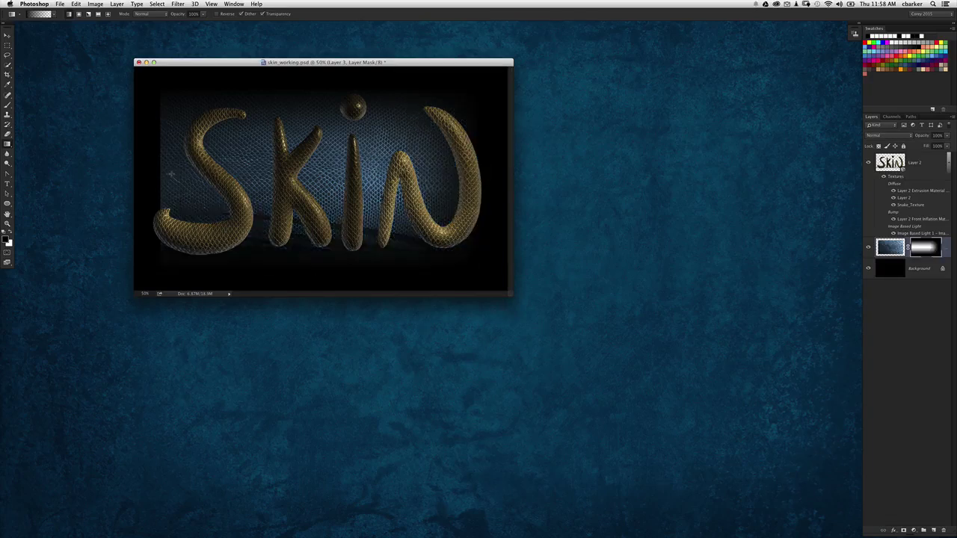
left_click_drag(160, 177, 252, 178)
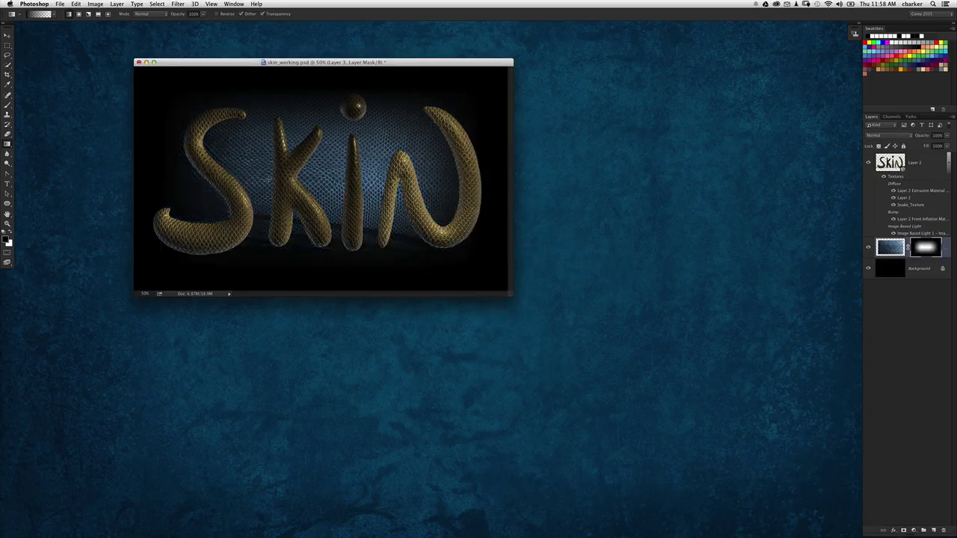
left_click(11, 36)
left_click_drag(292, 138, 288, 159)
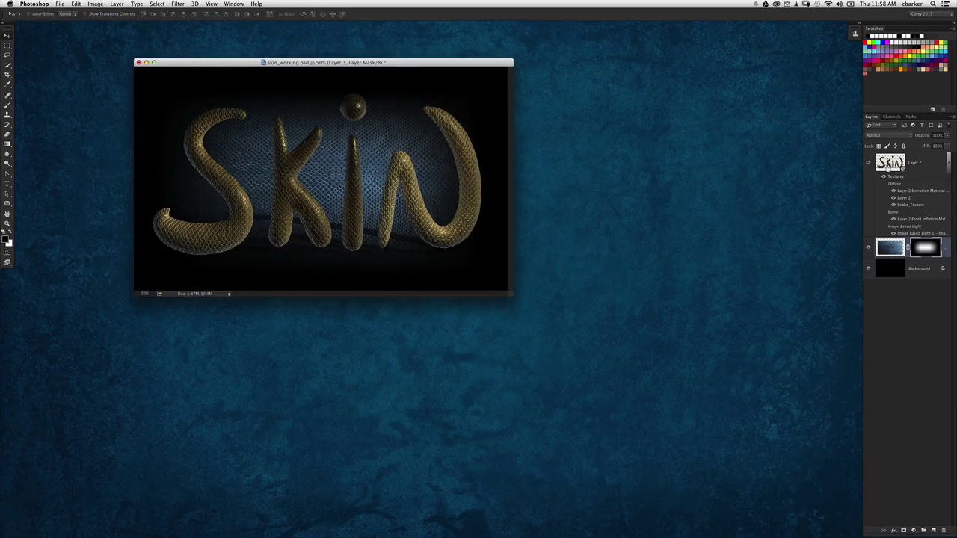
Select the 3D text layer and display the 3D and Properties panels beside the document, enlarging the 3D panel.
left_click(890, 166)
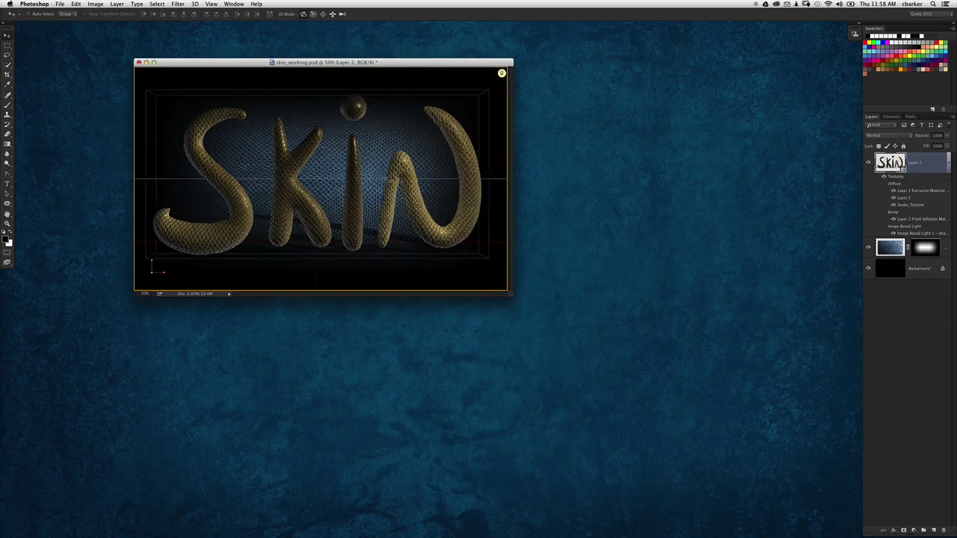
left_click_drag(384, 66, 379, 65)
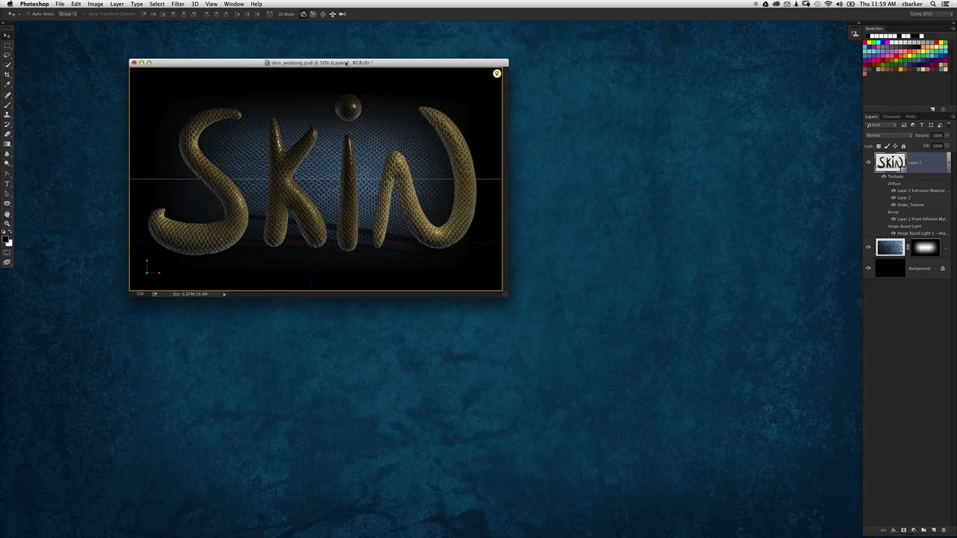
left_click(233, 4)
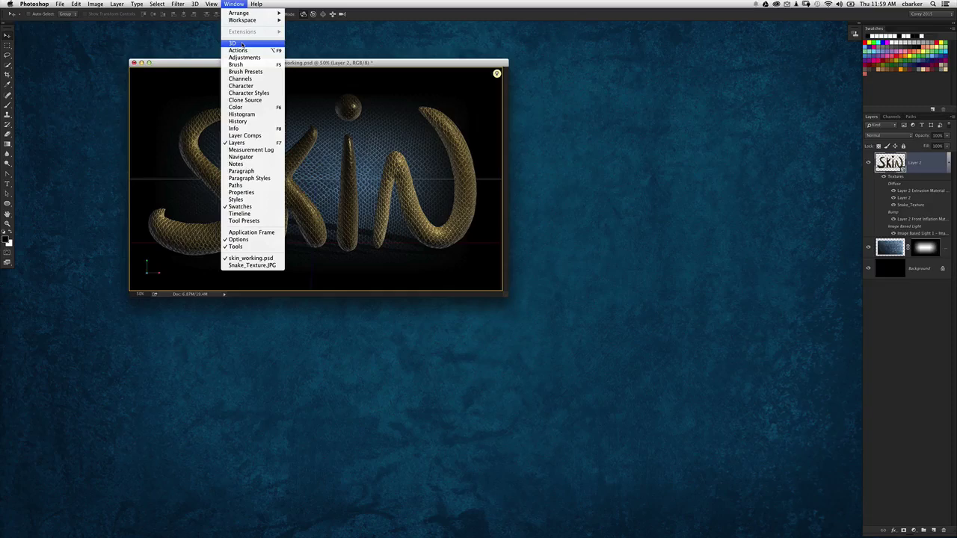
left_click(242, 45)
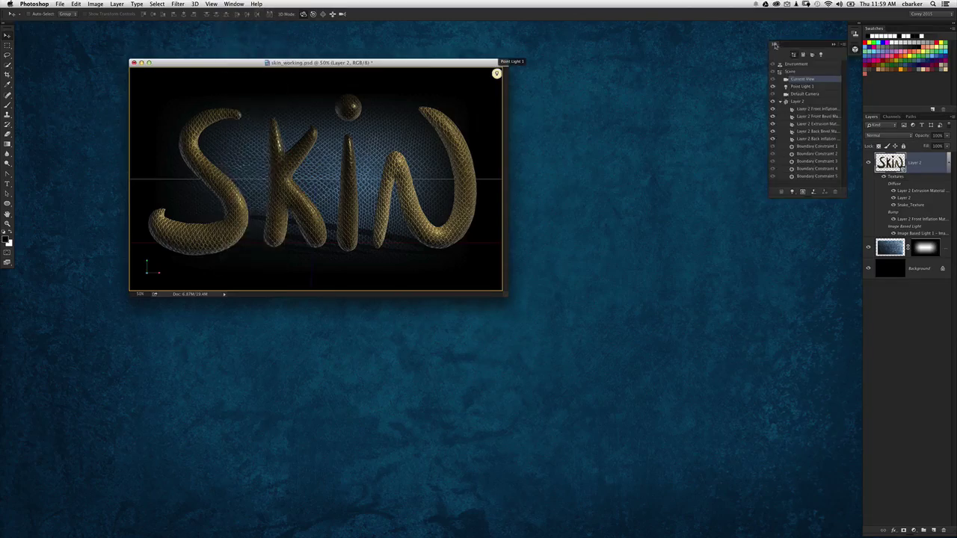
left_click_drag(775, 45, 528, 46)
left_click(233, 3)
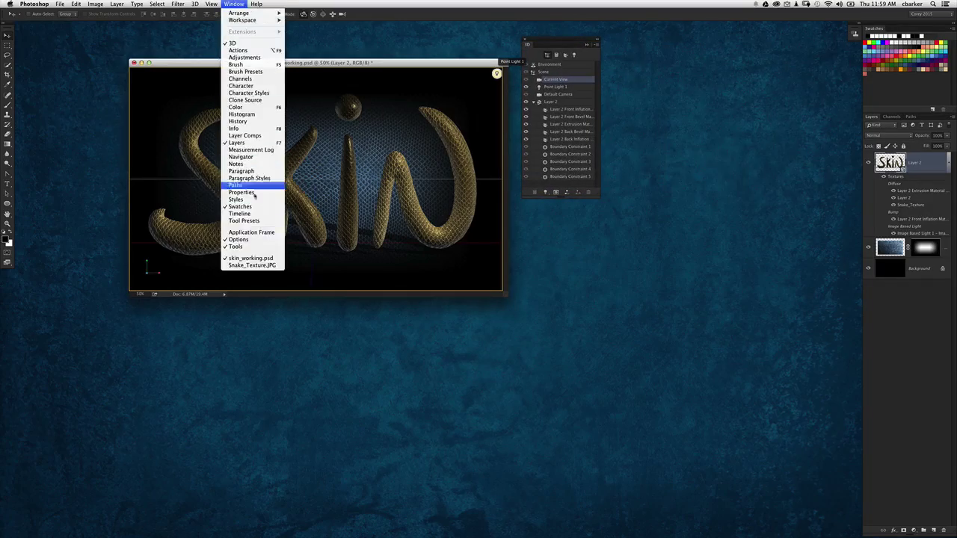
left_click(242, 193)
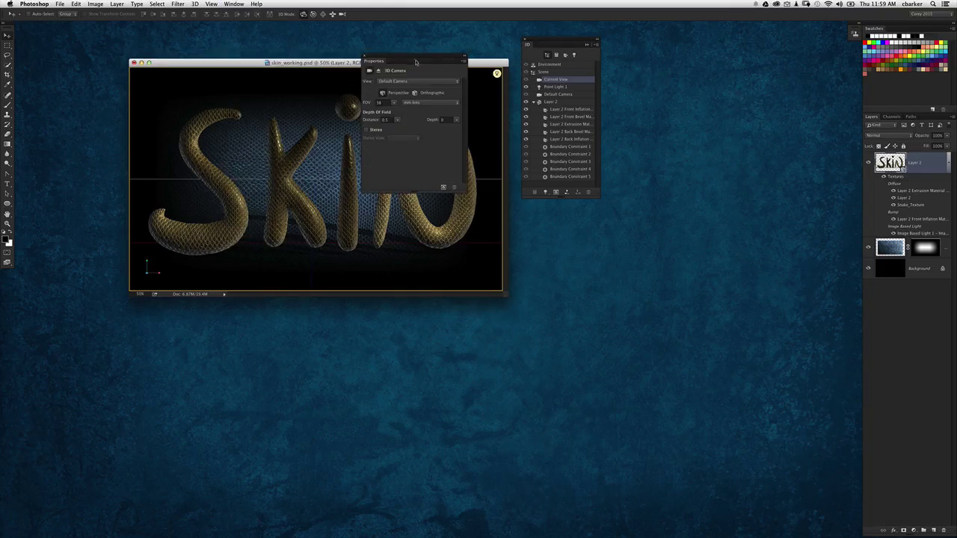
left_click_drag(417, 59, 750, 67)
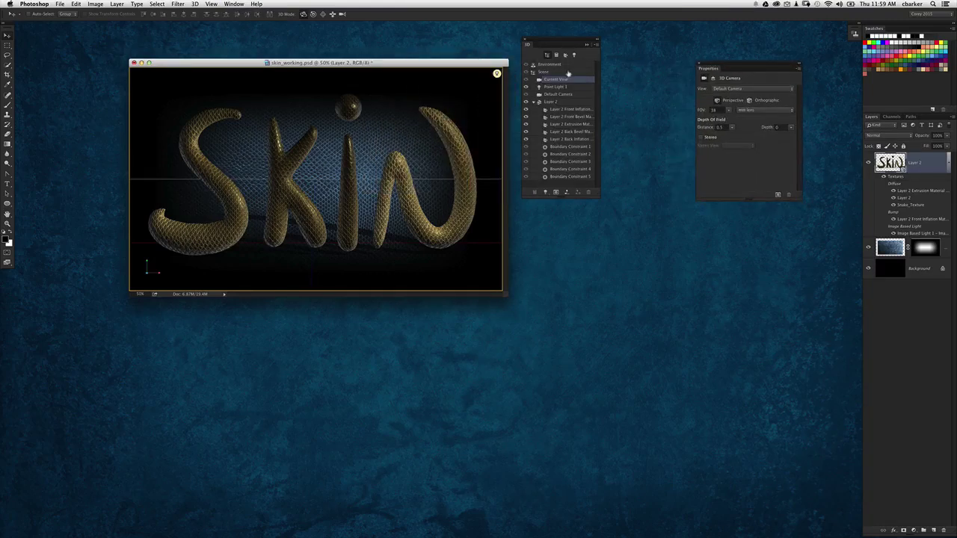
left_click_drag(596, 186, 623, 212)
Set the ground plane shadow opacity to 0% in the 3D environment and arrange the 3D and Properties panels side by side.
left_click(549, 64)
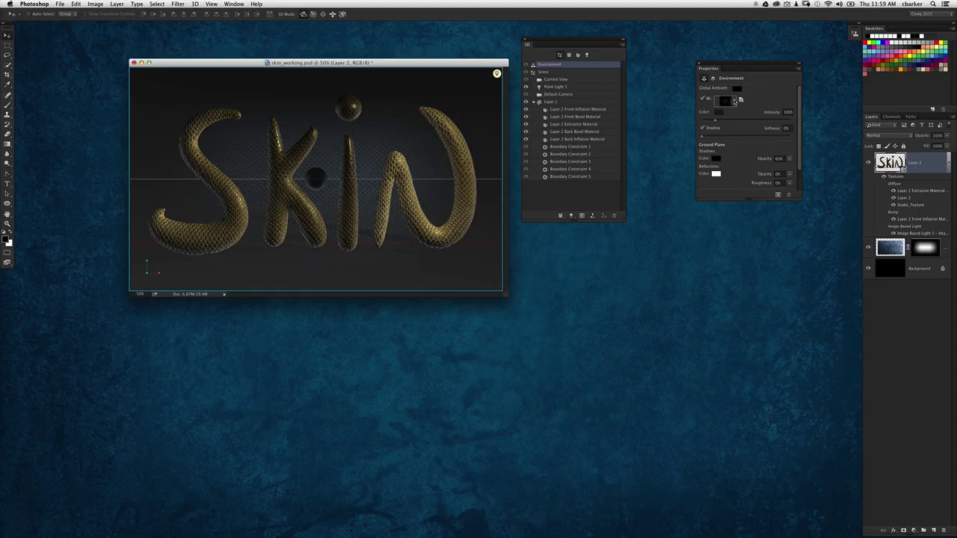
left_click_drag(727, 63, 702, 52)
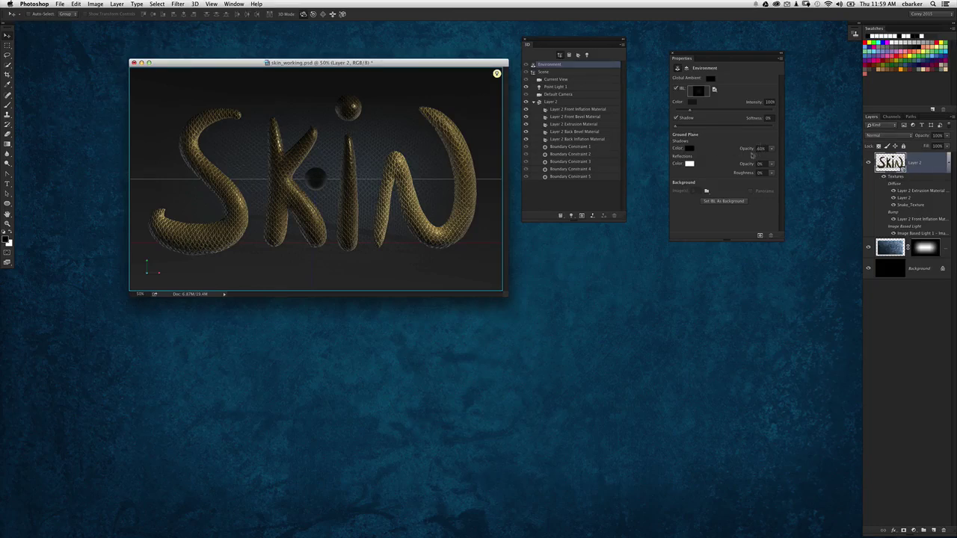
left_click_drag(750, 151, 662, 152)
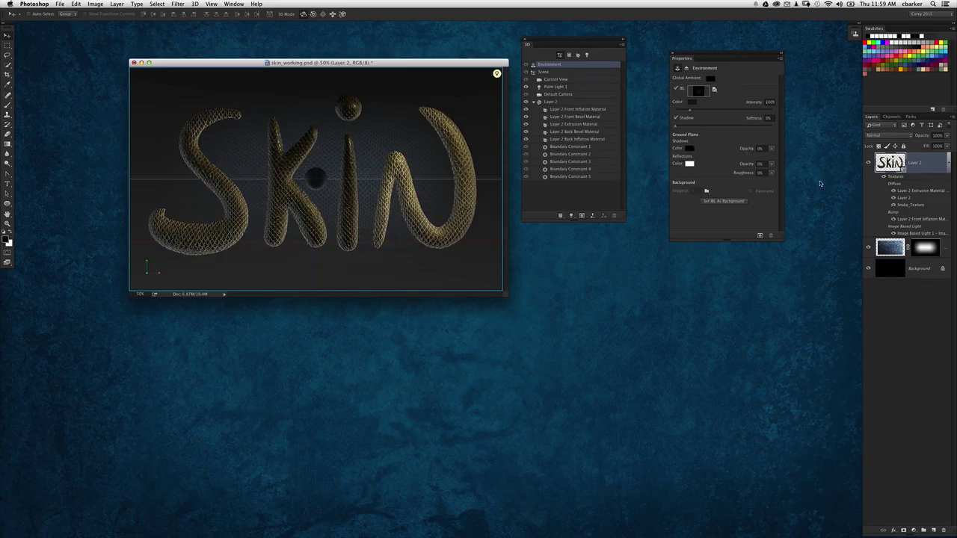
left_click_drag(558, 41, 576, 55)
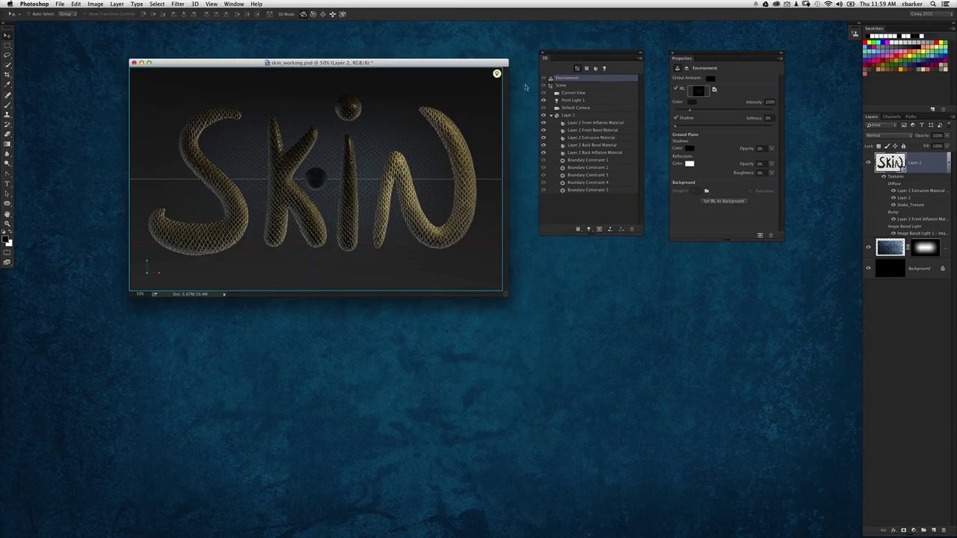
Select the whole Layer 2 text mesh and split its extrusion into separate letter meshes.
left_click(586, 115)
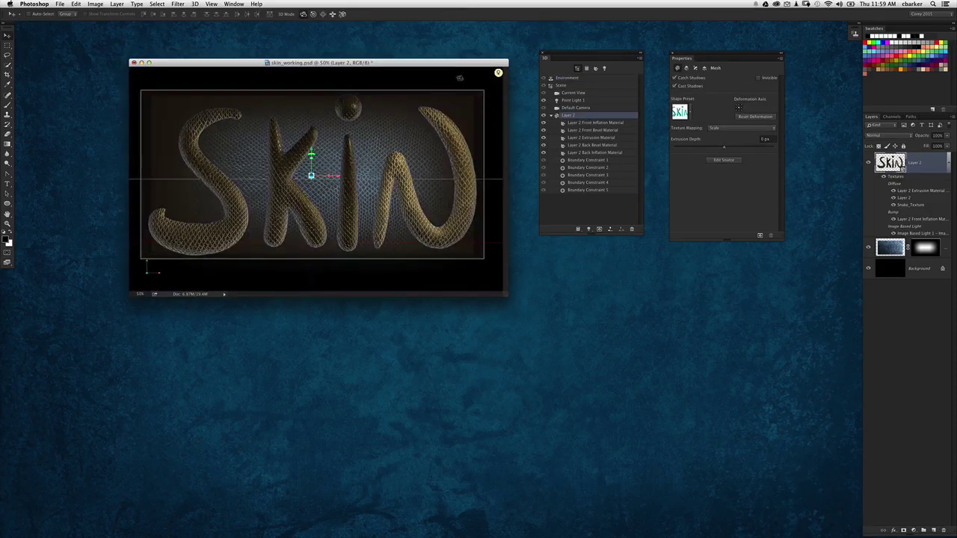
left_click_drag(468, 86, 322, 176)
left_click_drag(283, 149, 462, 74)
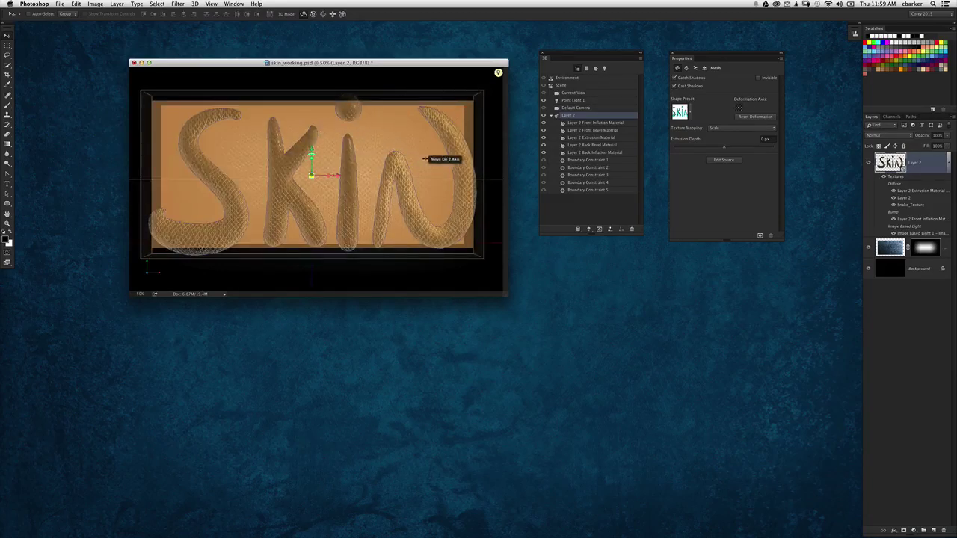
left_click_drag(411, 64, 392, 63)
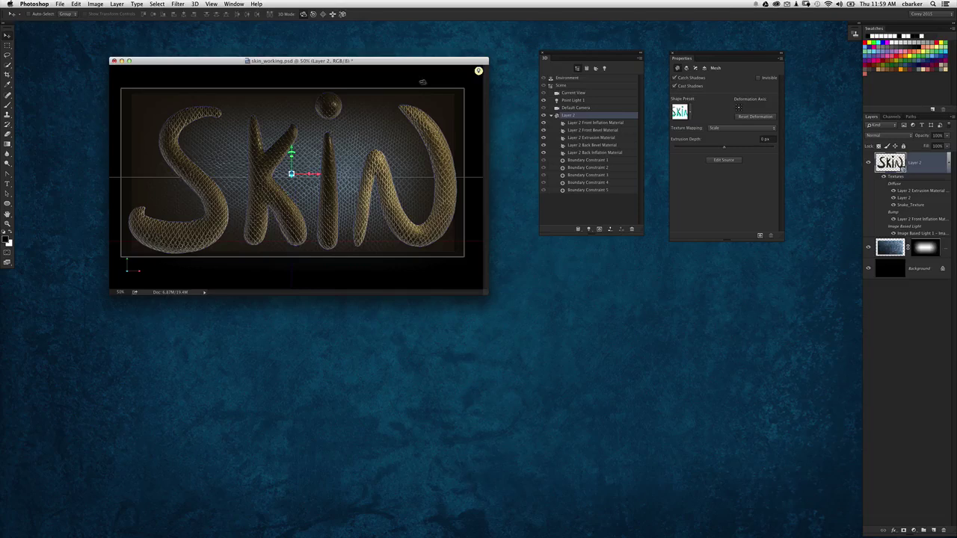
left_click(197, 4)
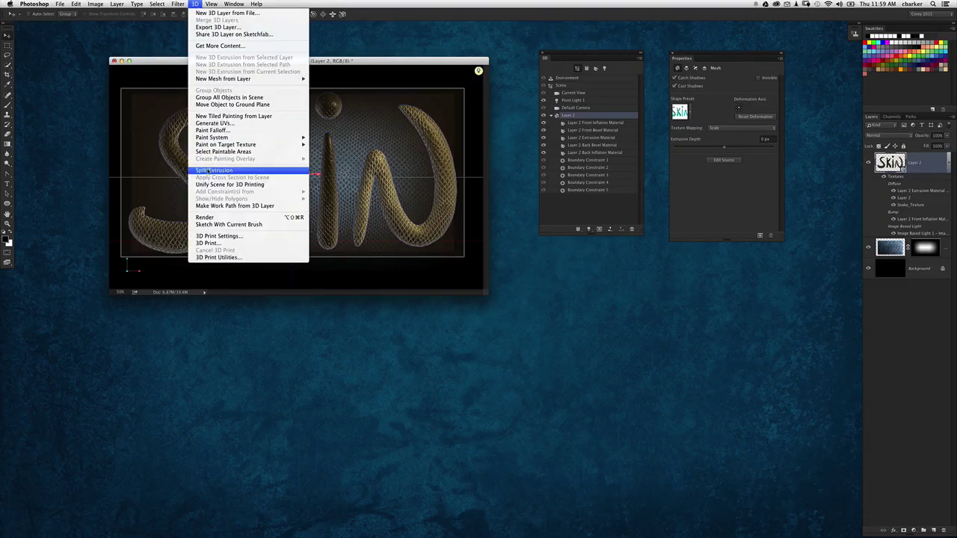
left_click(260, 171)
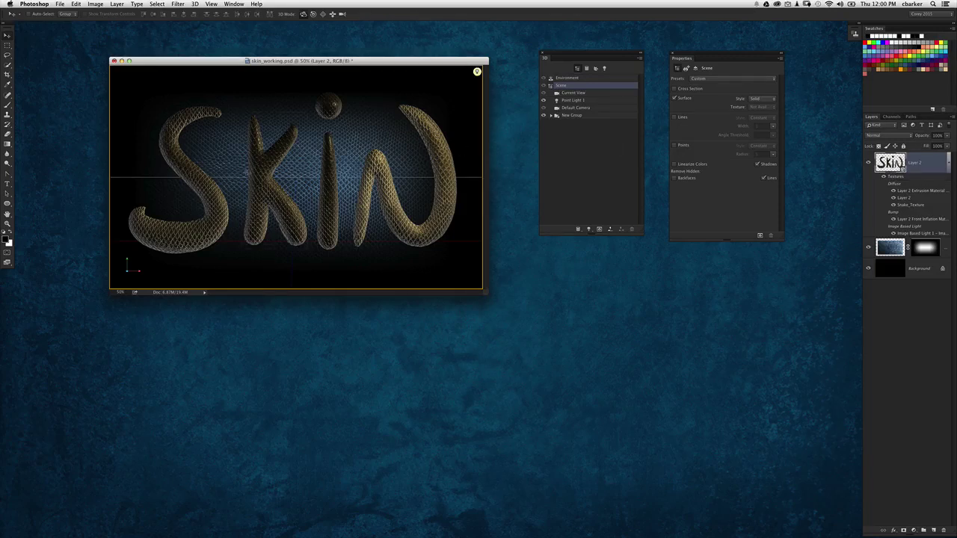
Tilt the letter S back in 3D and move it right along the X axis until it overlaps the K.
left_click(209, 180)
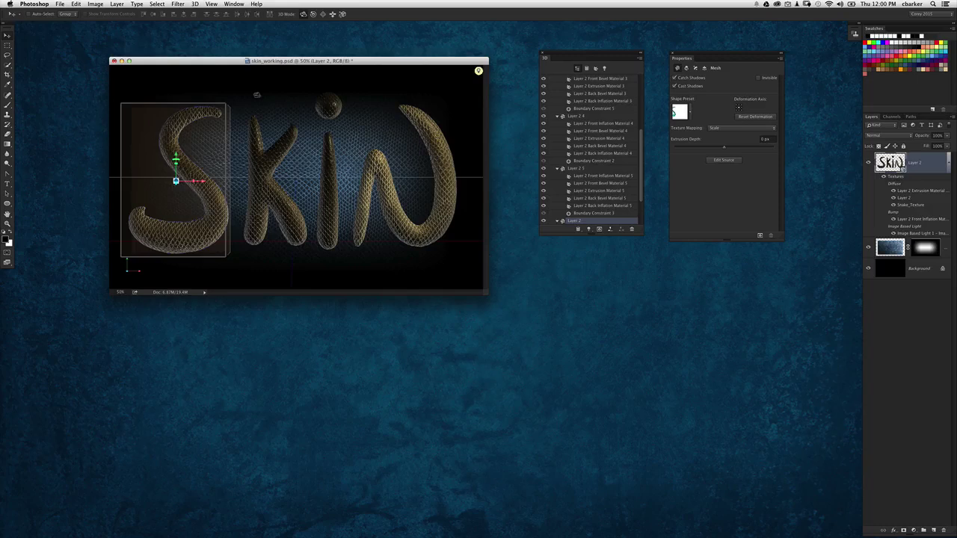
left_click_drag(328, 86, 319, 38)
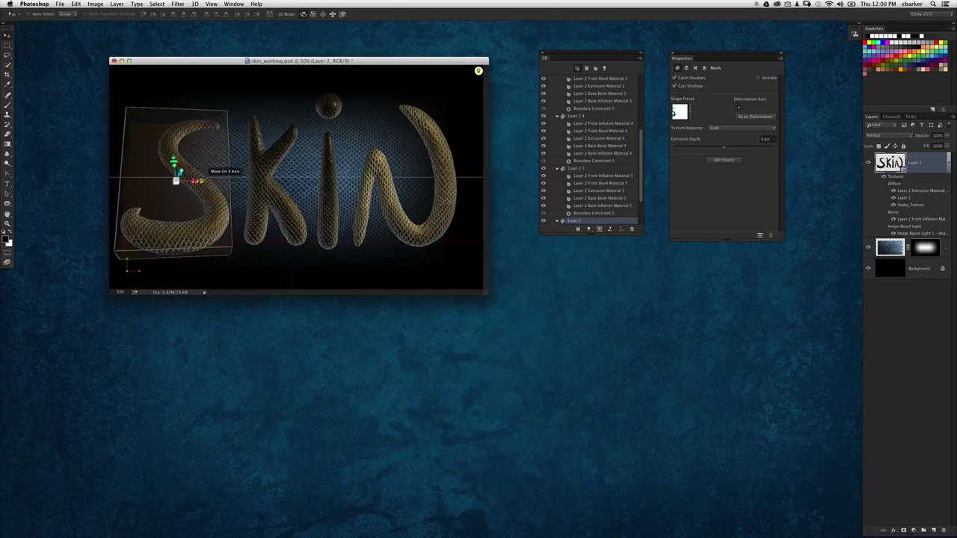
mouse_move(202, 180)
left_mouse_down()
mouse_move(252, 181)
mouse_move(217, 181)
left_mouse_up()
left_click_drag(265, 124, 228, 122)
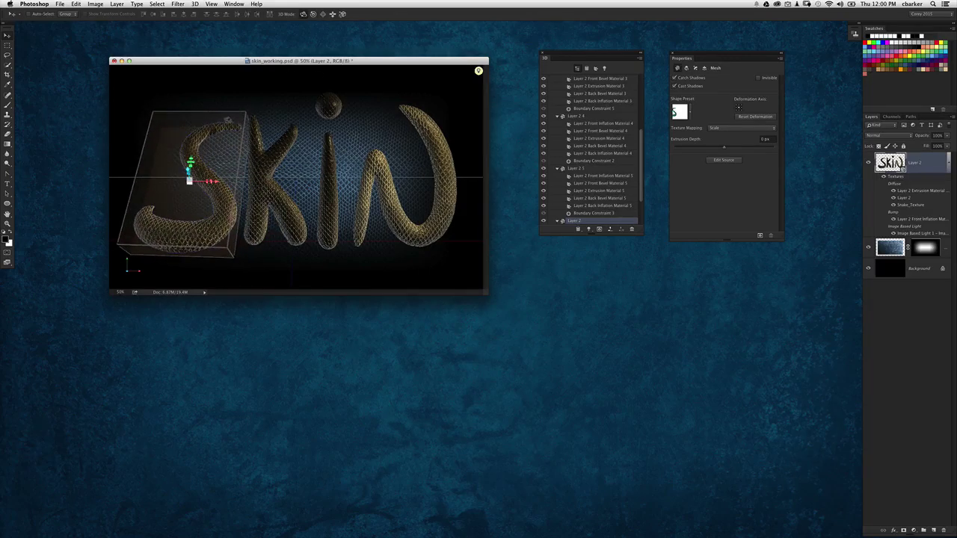
left_click(332, 14)
left_click_drag(286, 93, 305, 90)
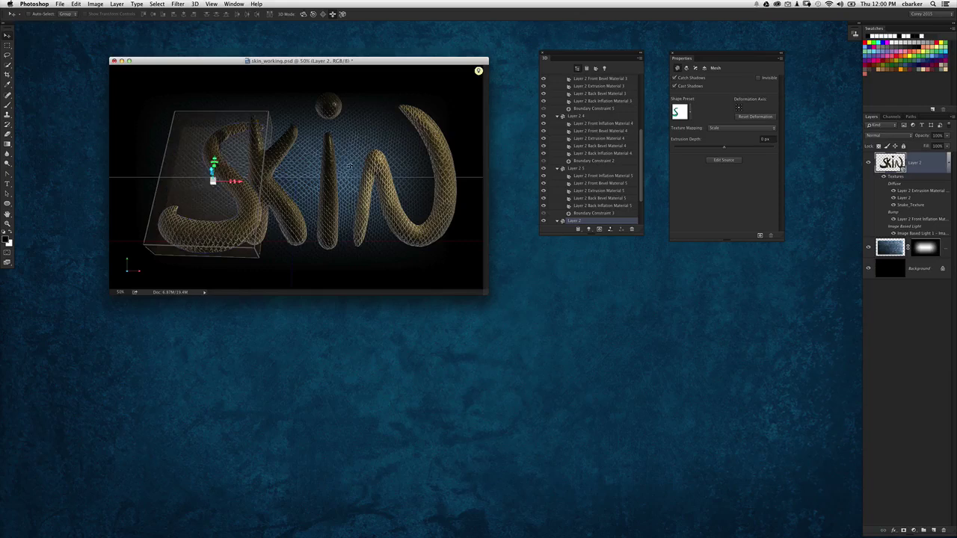
Roll the stem of the i slightly counterclockwise and slide the N left toward it.
left_click(334, 172)
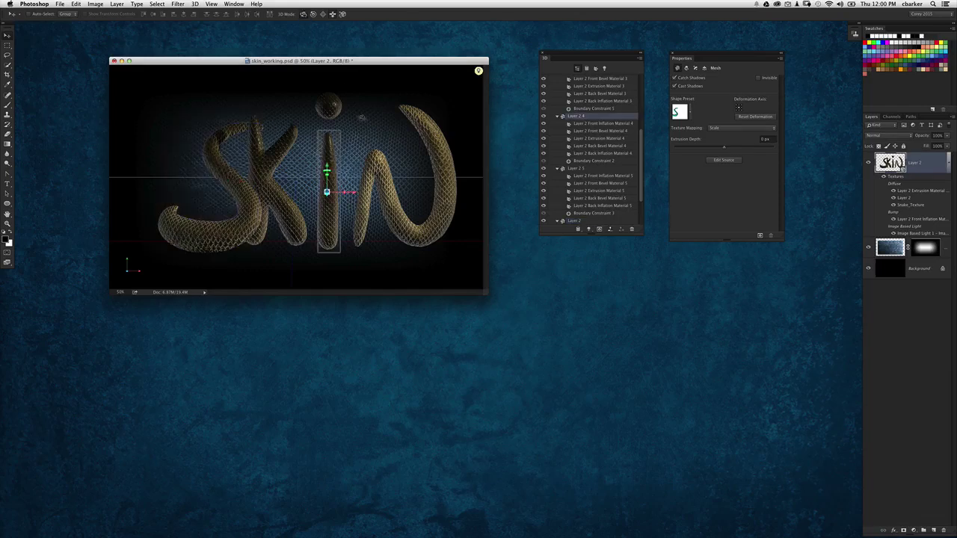
left_click_drag(382, 123, 357, 107)
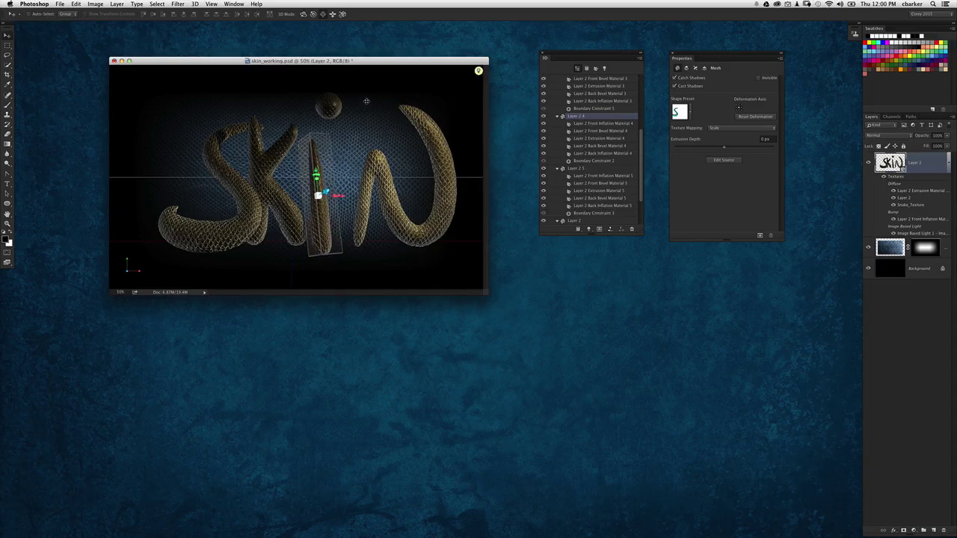
left_click(394, 158)
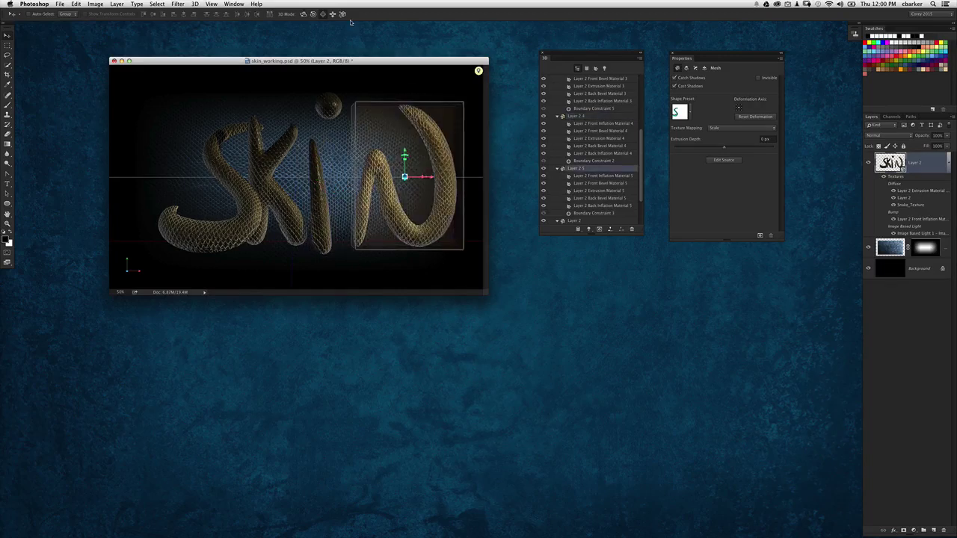
left_click_drag(396, 90, 384, 89)
Select the dot of the i and rotate it slightly in 3D.
left_click(328, 112)
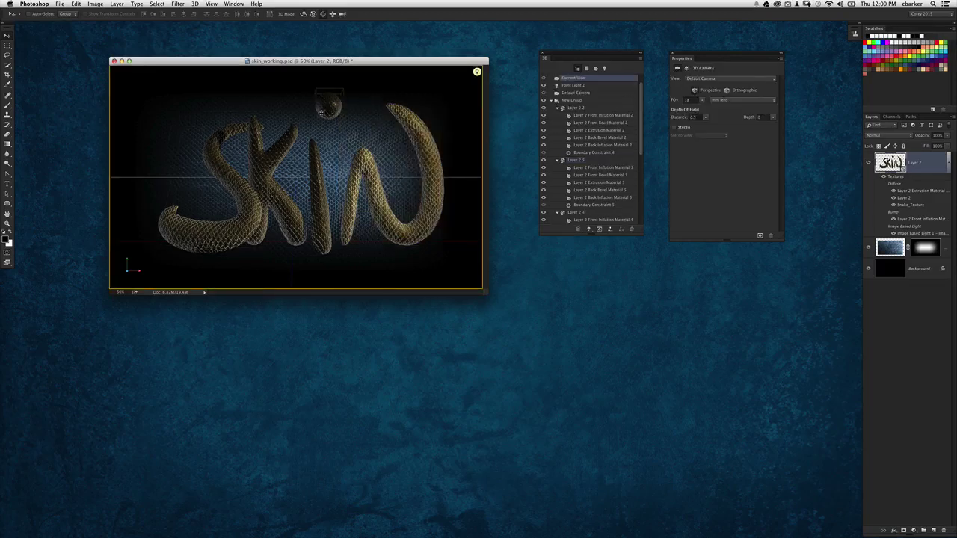
left_click(321, 111)
left_click(303, 14)
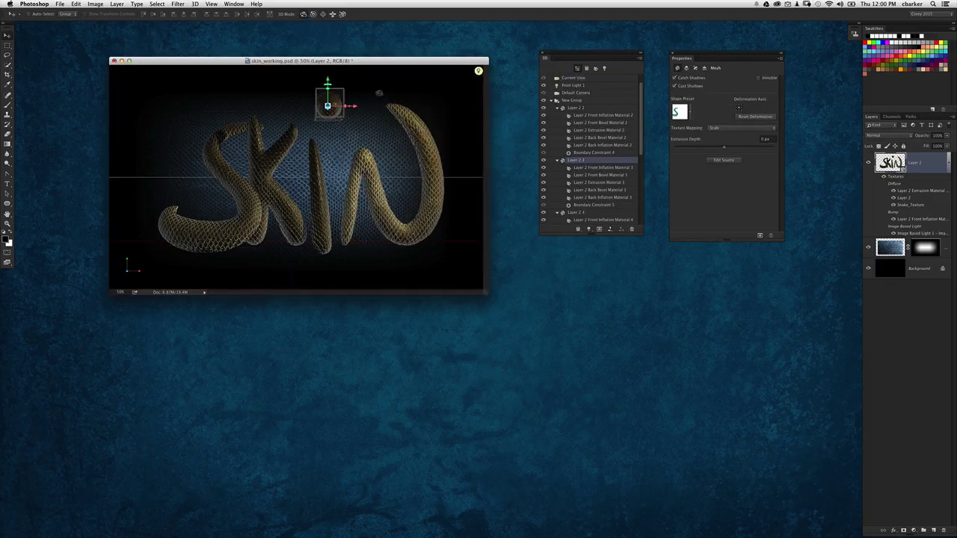
left_click_drag(336, 98, 392, 79)
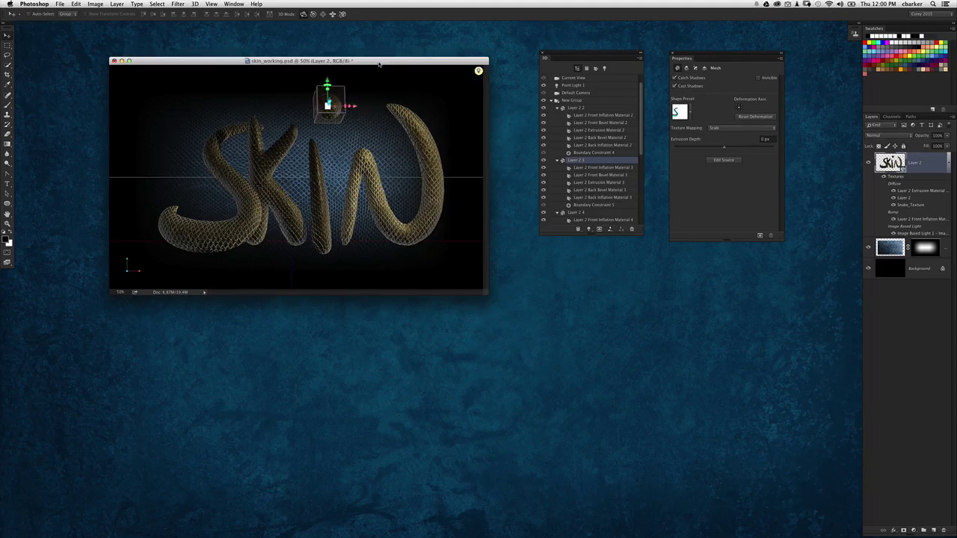
left_click_drag(376, 61, 370, 54)
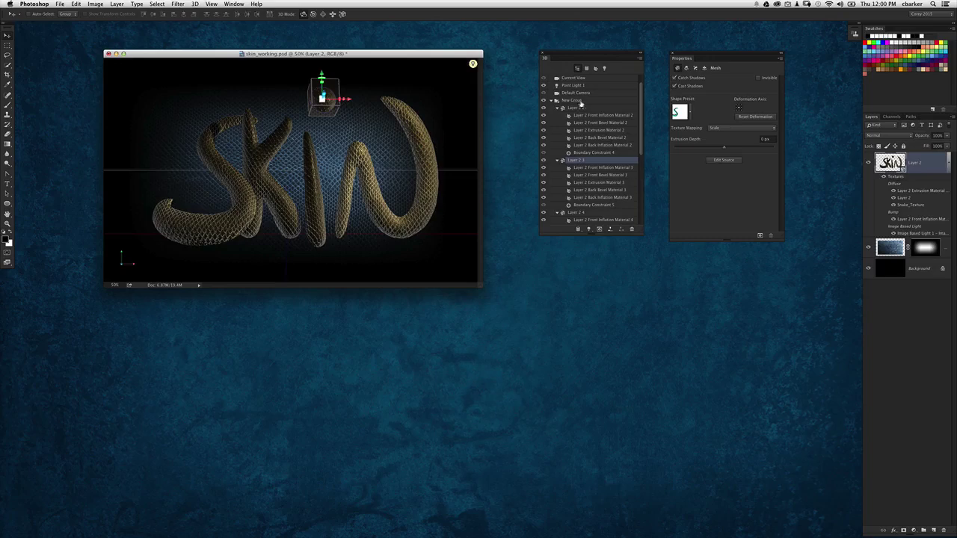
Orbit the Current View camera slightly around the lettering and start rendering the 3D scene.
scroll(641, 80, "up", 2)
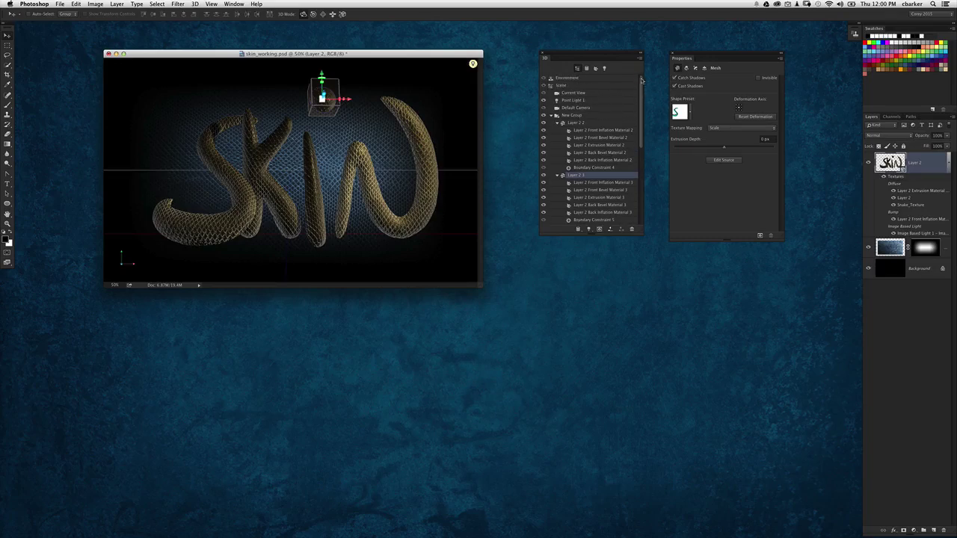
left_click(582, 92)
left_click_drag(443, 105, 461, 84)
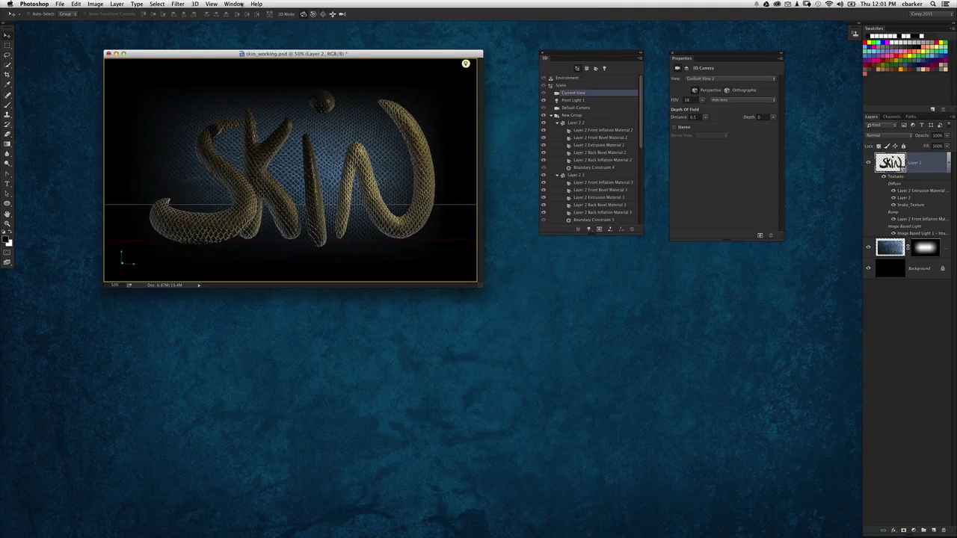
key("alt+shift+super+r")
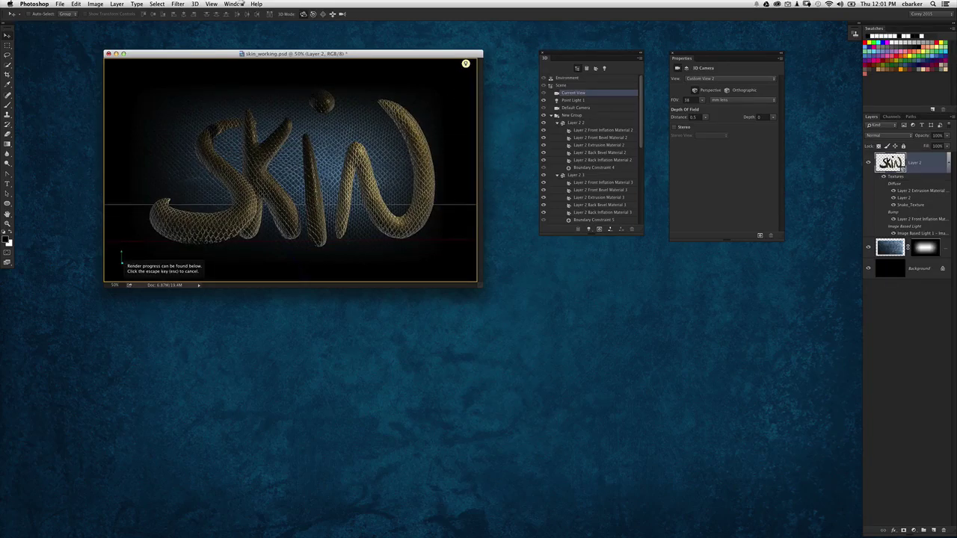